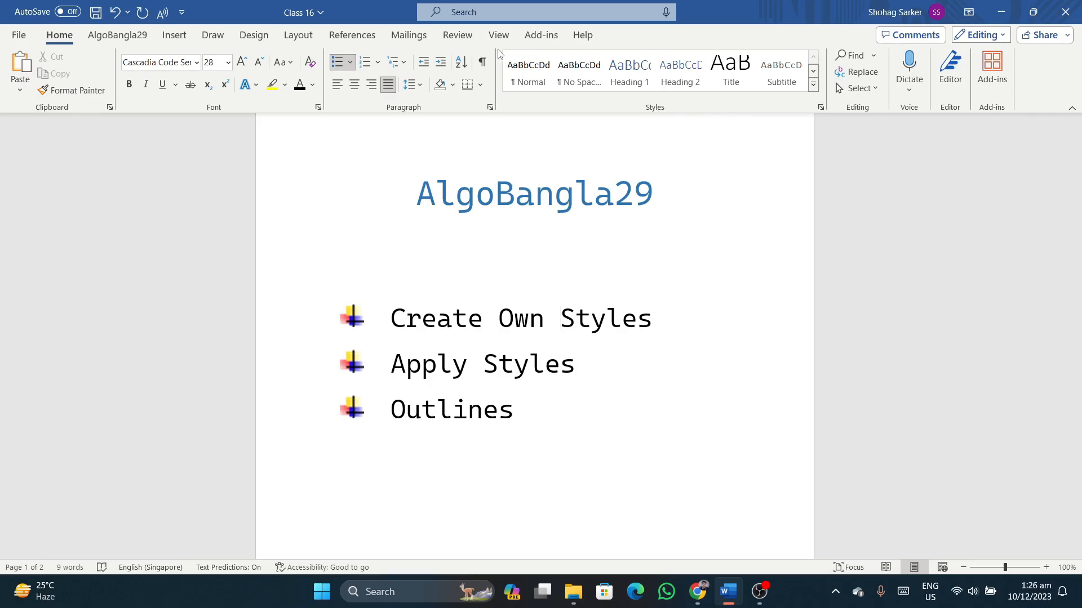
# Step: Try the Heading 2 style on the word "Styles" in the first bullet, and undo it
pyautogui.moveTo(653, 319); pyautogui.dragTo(559, 311)
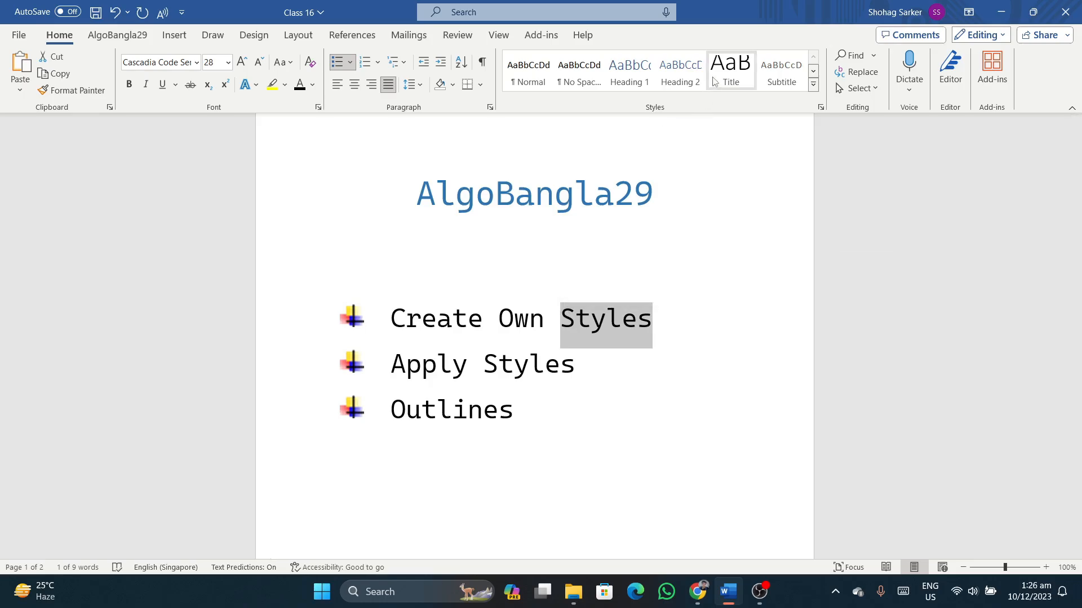
pyautogui.click(680, 74)
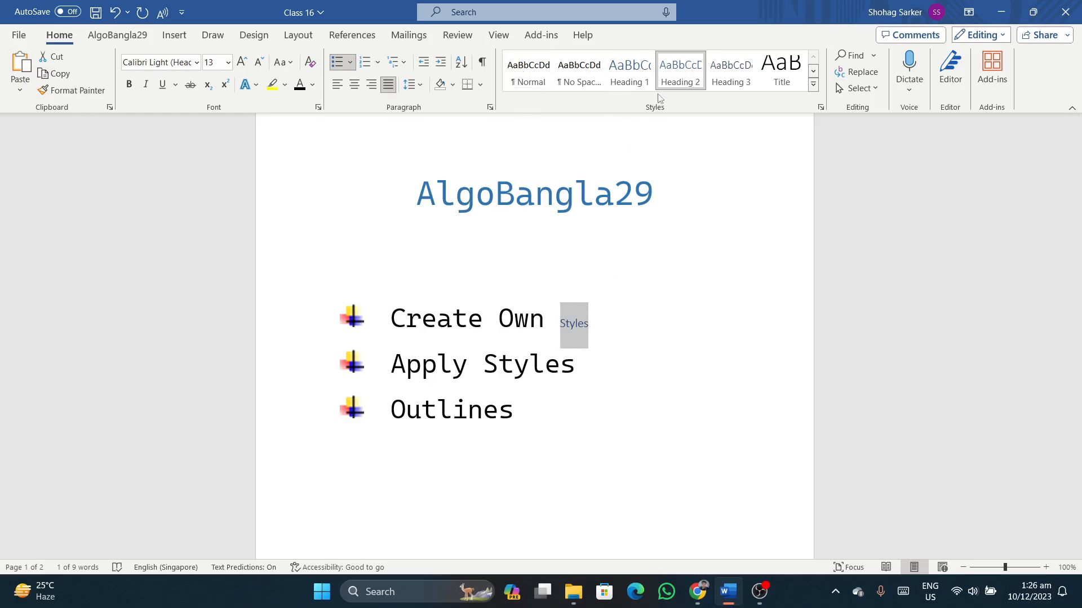
pyautogui.hotkey('ctrl', 'z')
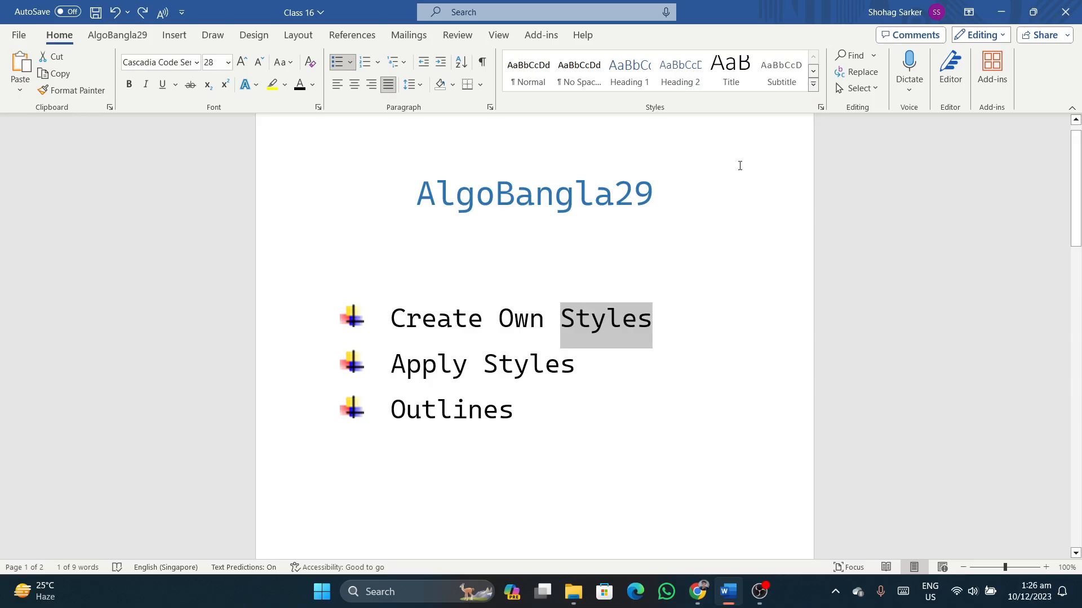
# Step: Start a new style named AlgoBangla29 from the page title's formatting and open its full formatting options
pyautogui.click(744, 169)
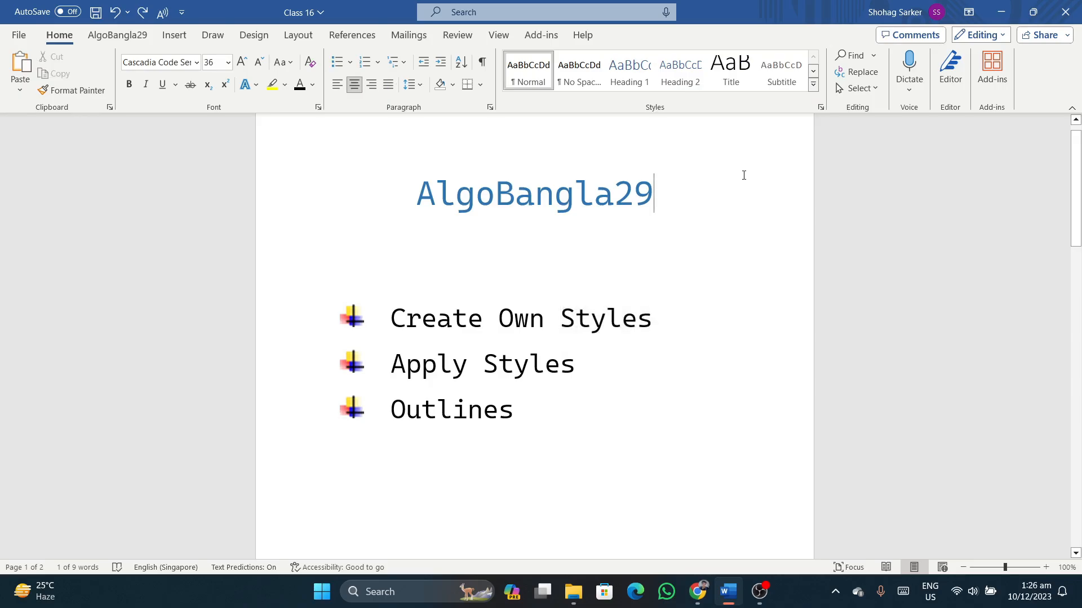
pyautogui.click(813, 85)
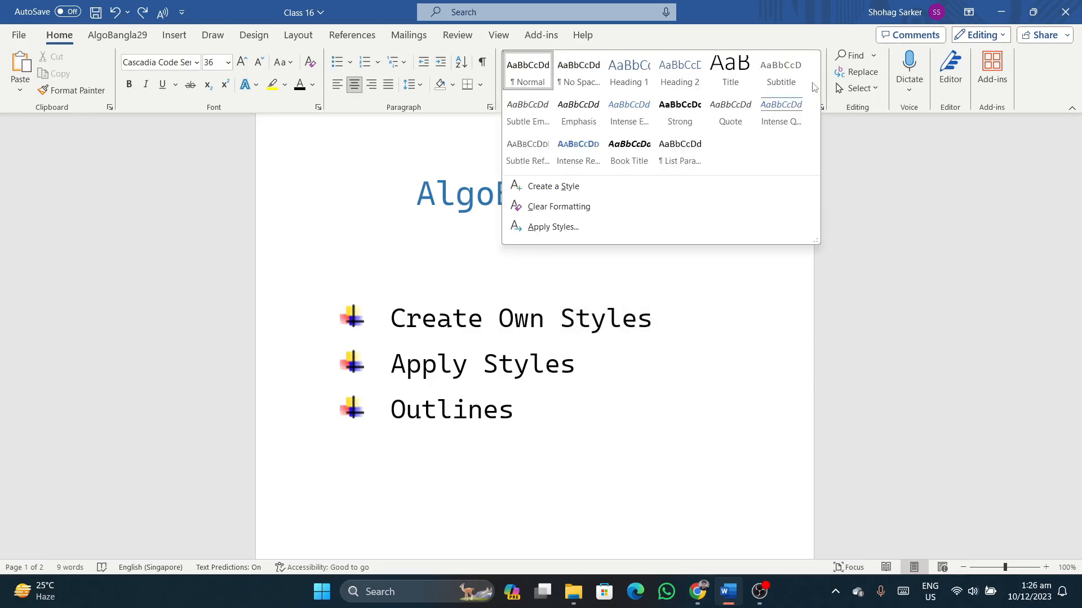
pyautogui.click(566, 186)
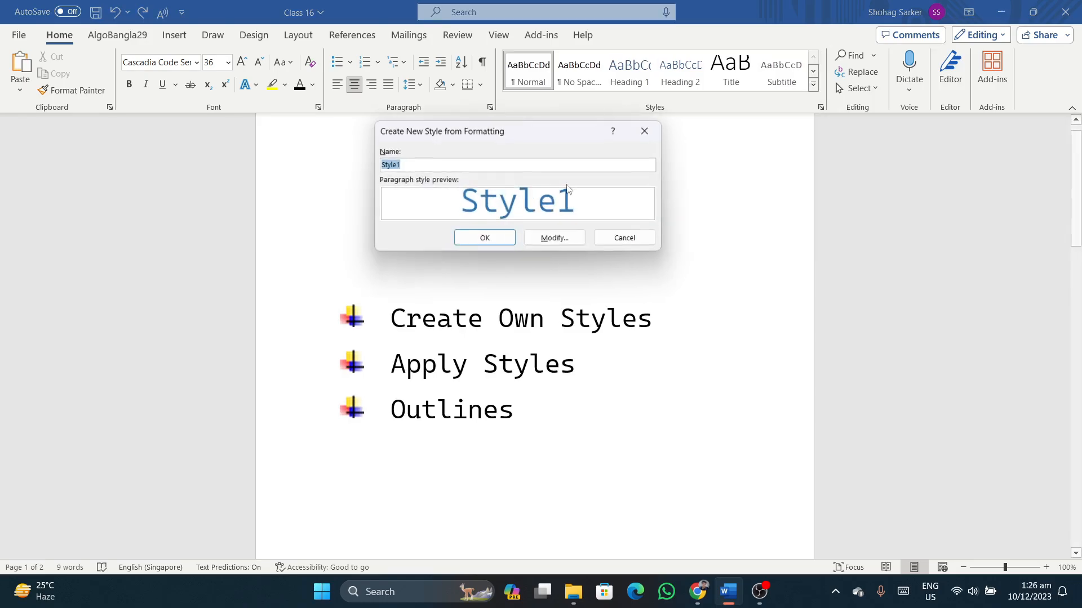
pyautogui.click(403, 165)
pyautogui.moveTo(403, 165); pyautogui.dragTo(377, 165)
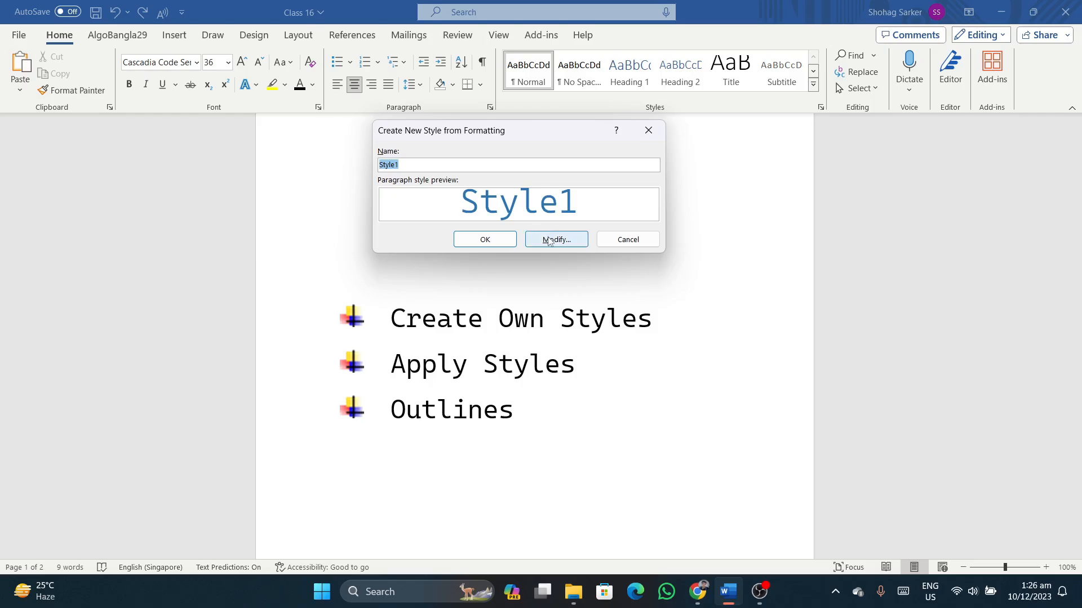
pyautogui.write('AlgoBangla29')
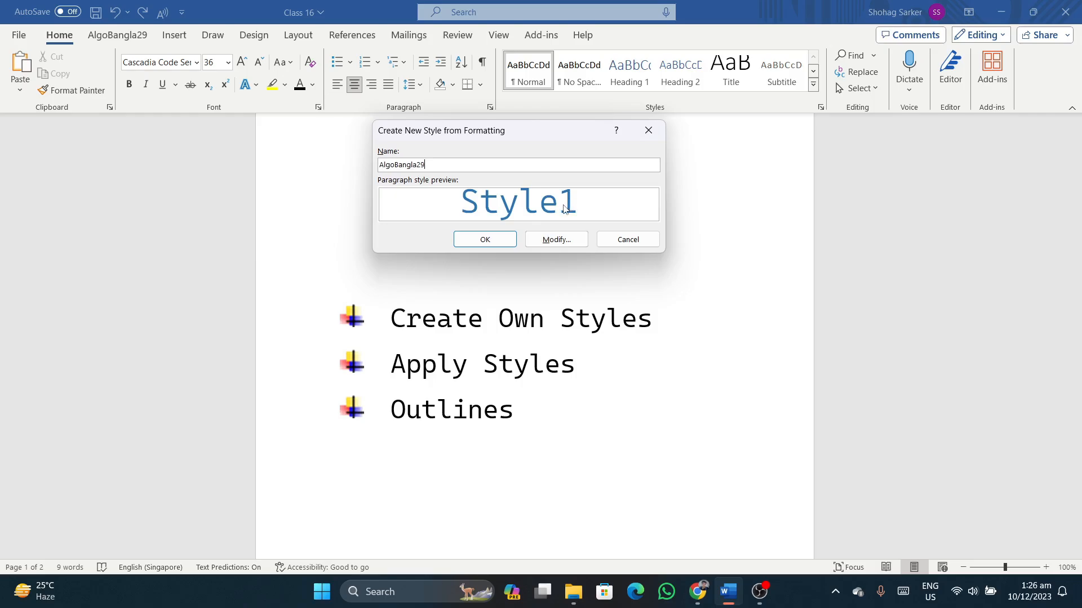
pyautogui.click(546, 239)
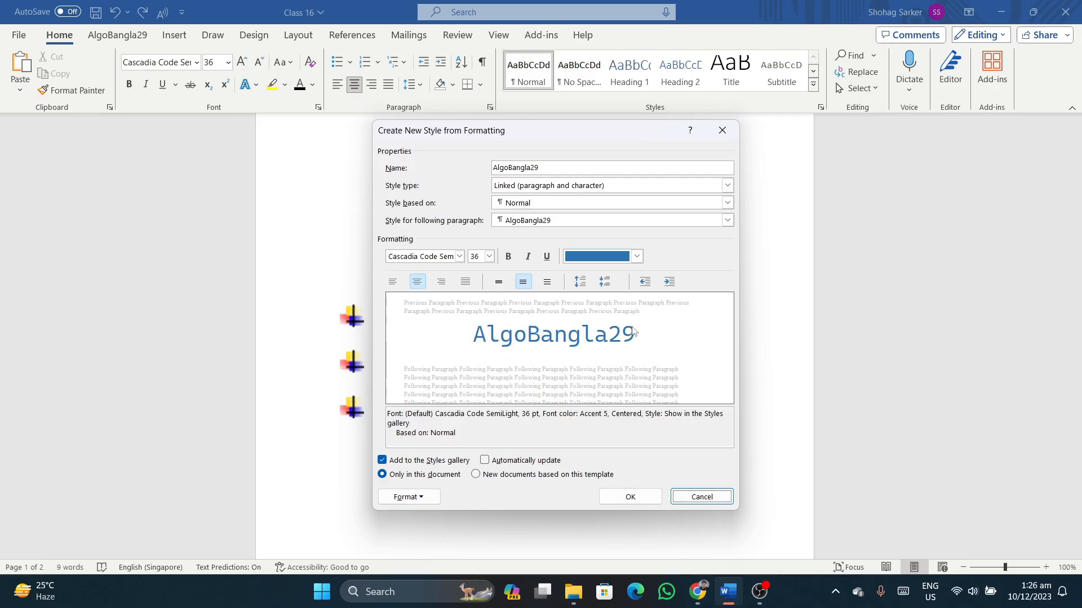
# Step: Set the new style's font to Algerian and its size to 28
pyautogui.click(459, 256)
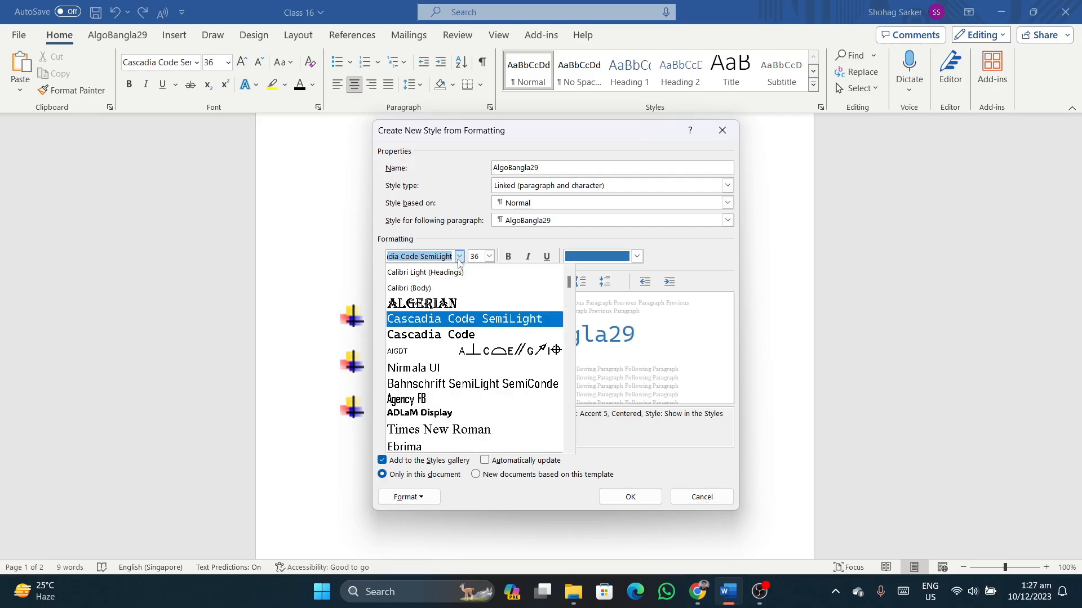
pyautogui.scroll(-5, 443, 400)
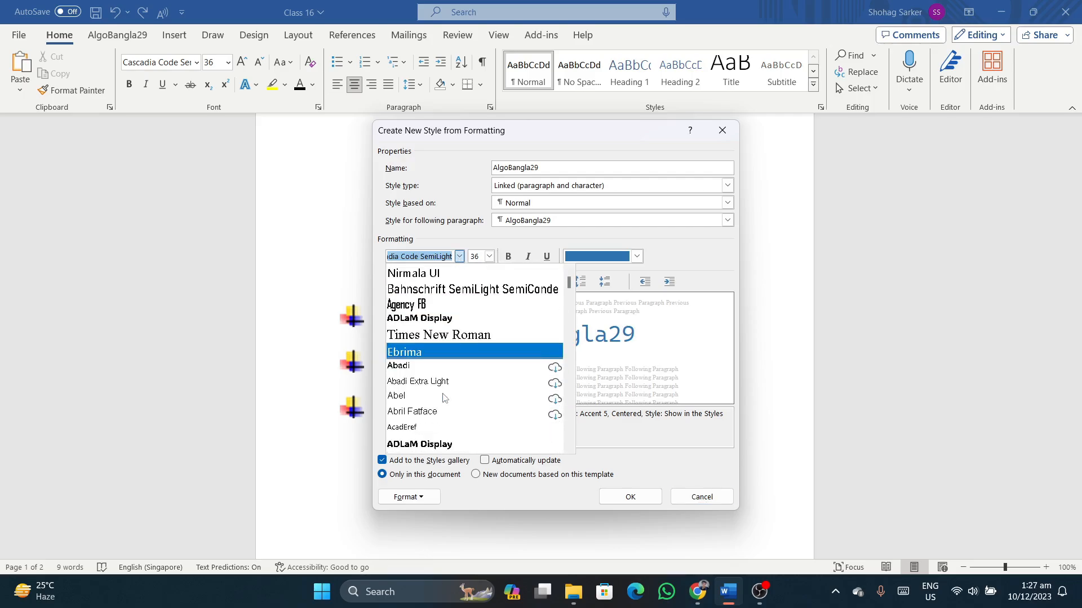
pyautogui.scroll(-2, 443, 399)
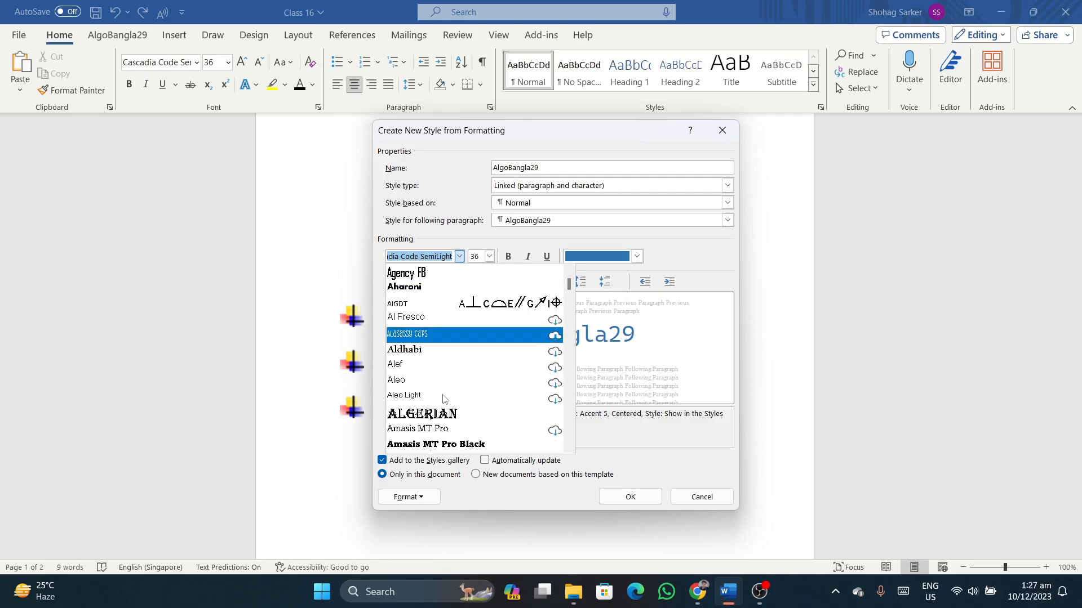
pyautogui.click(447, 411)
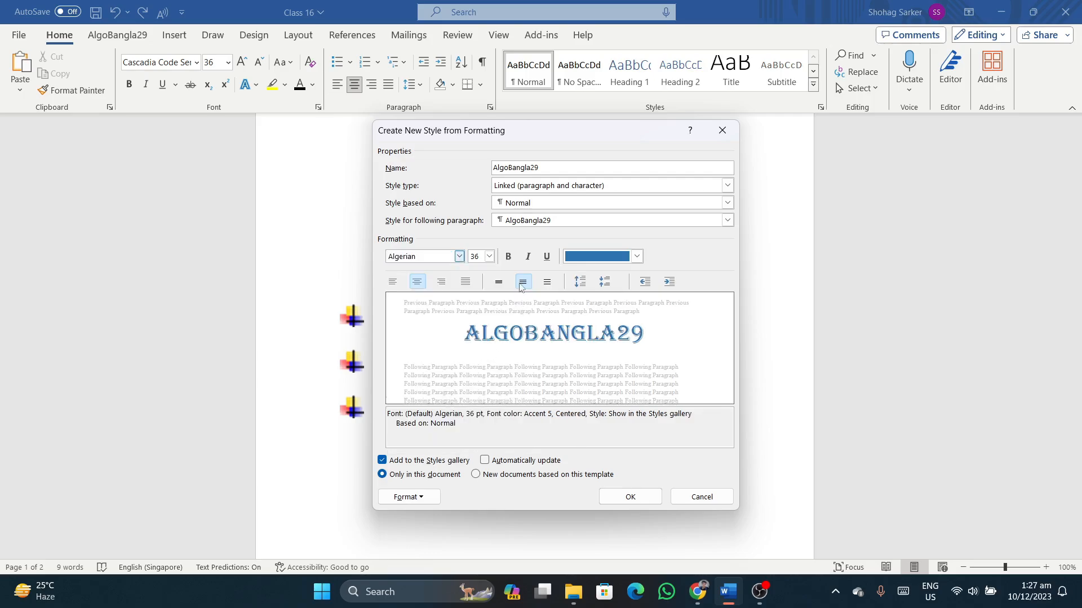
pyautogui.click(488, 257)
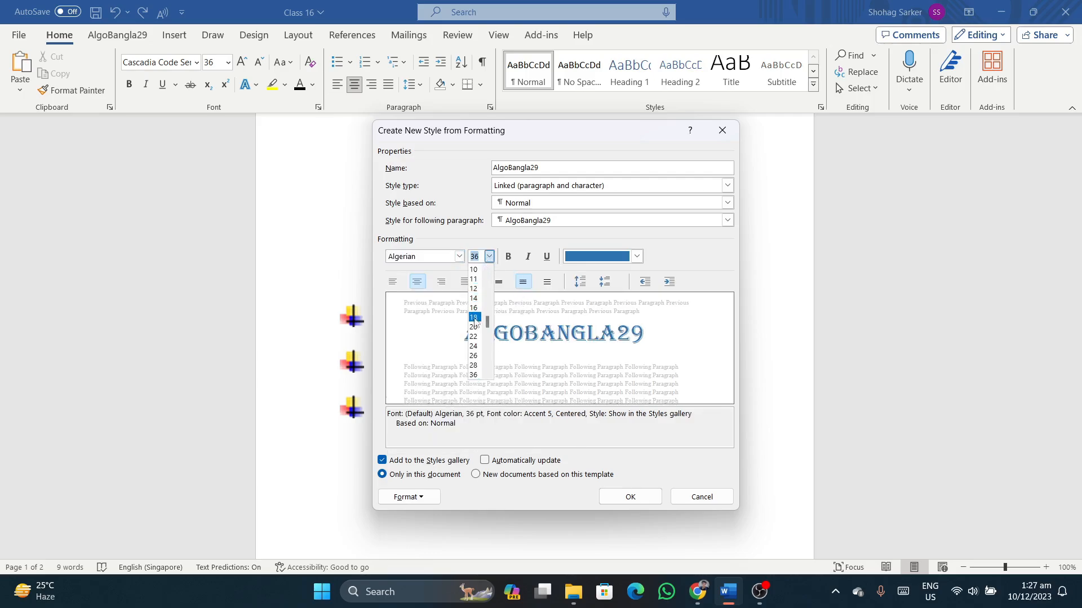
pyautogui.click(475, 339)
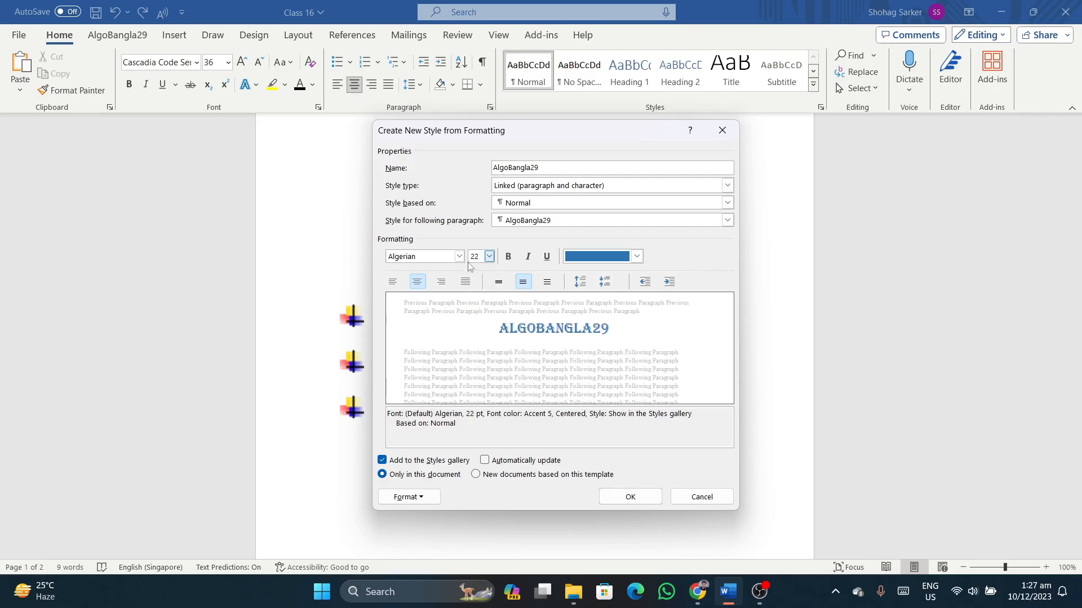
pyautogui.click(488, 257)
pyautogui.scroll(-1, 478, 348)
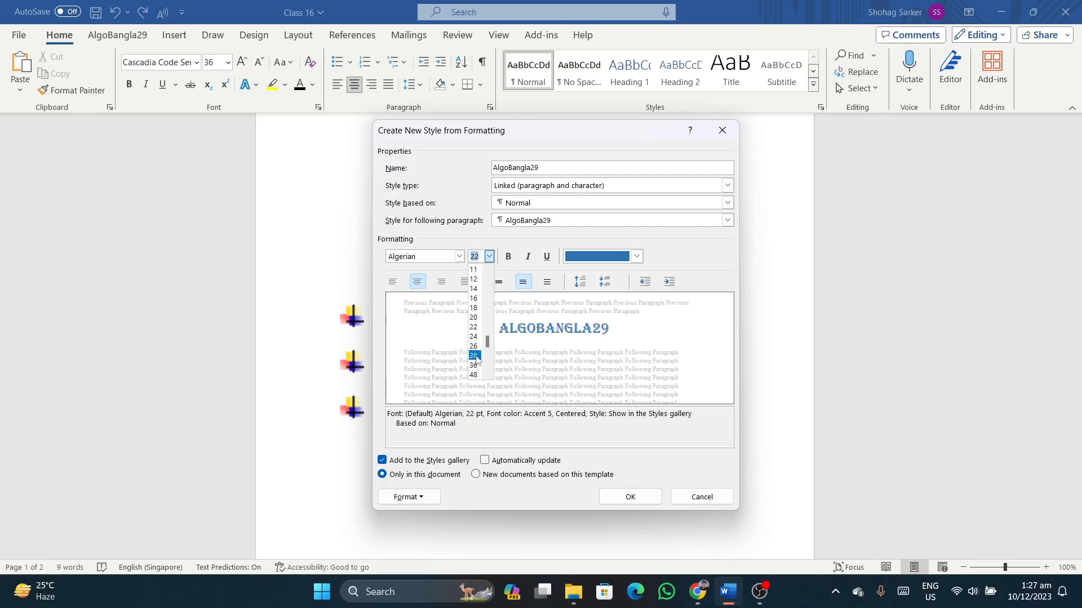
pyautogui.click(473, 355)
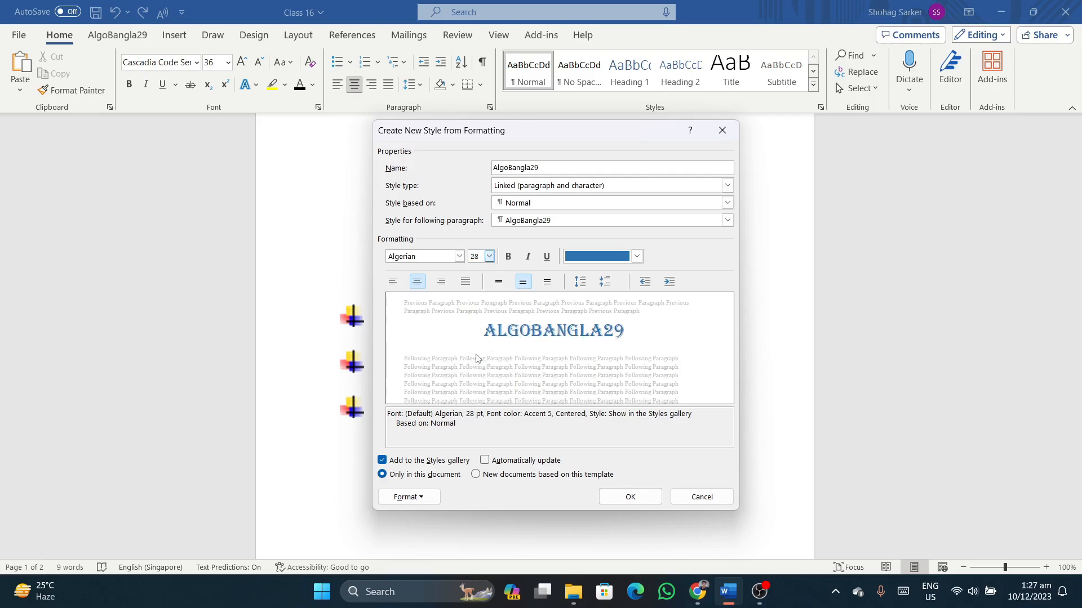
# Step: Make the new style bold and italic with a dark orange Accent 2 font colour, and save the style
pyautogui.click(509, 257)
pyautogui.click(529, 261)
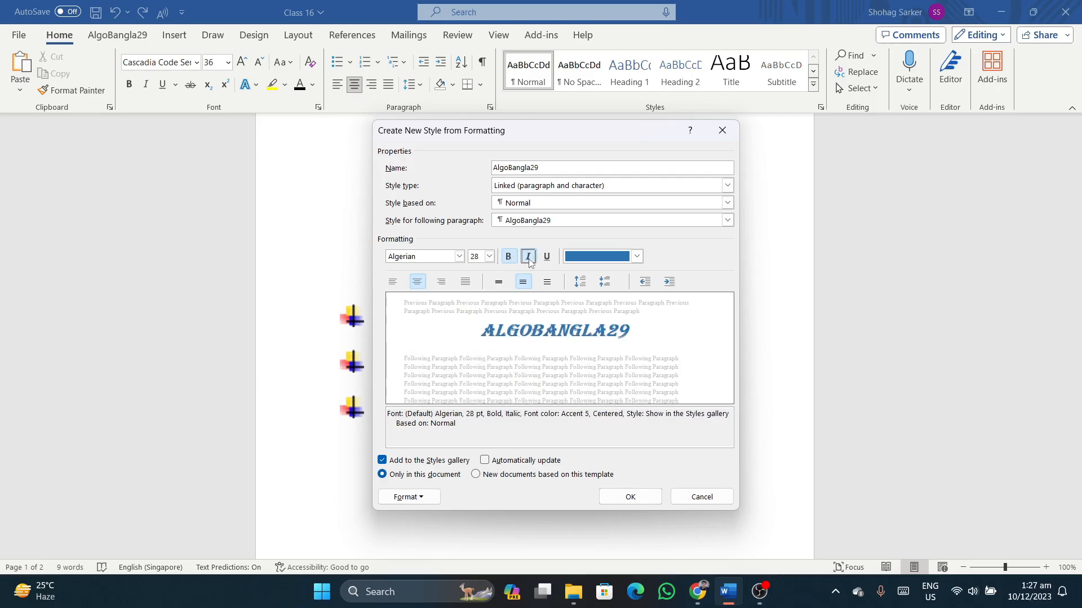
pyautogui.click(637, 258)
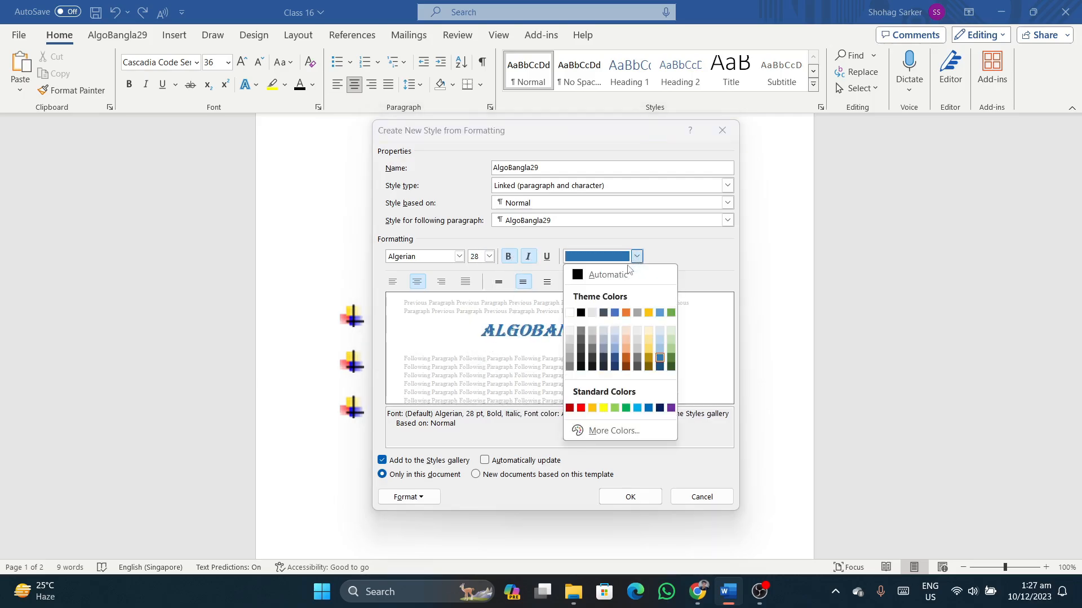
pyautogui.click(624, 359)
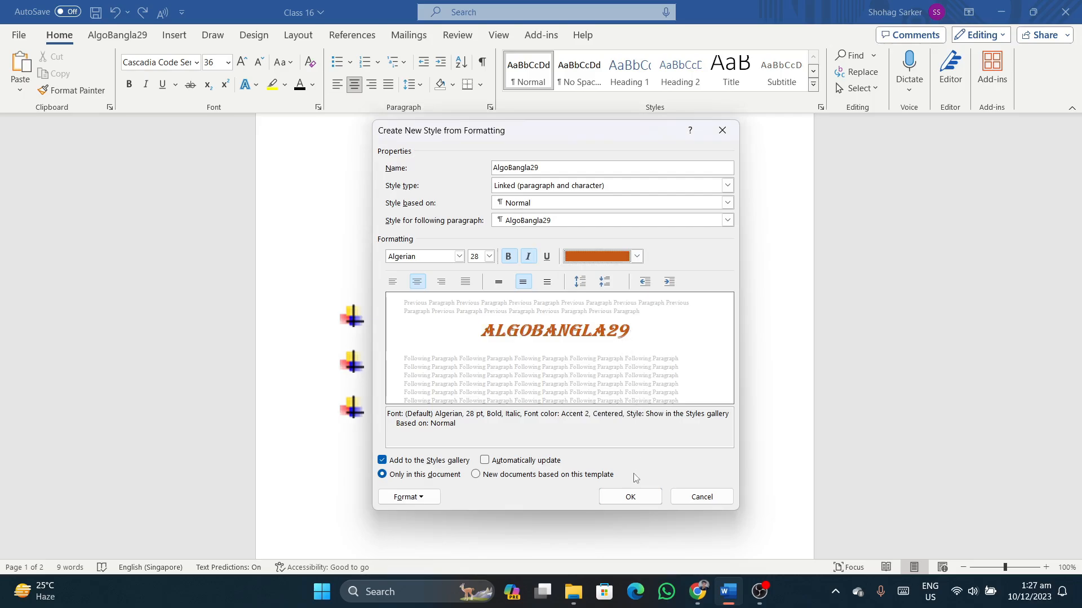
pyautogui.click(633, 494)
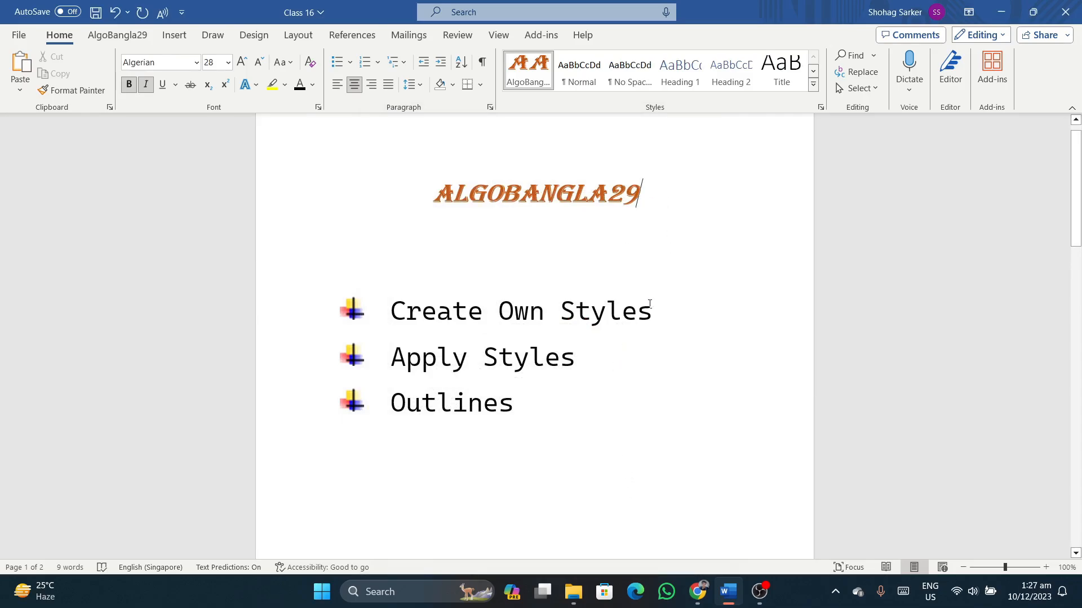
# Step: Apply the AlgoBangla29 style to the "Create Own Styles" bullet line
pyautogui.moveTo(650, 304); pyautogui.dragTo(424, 314)
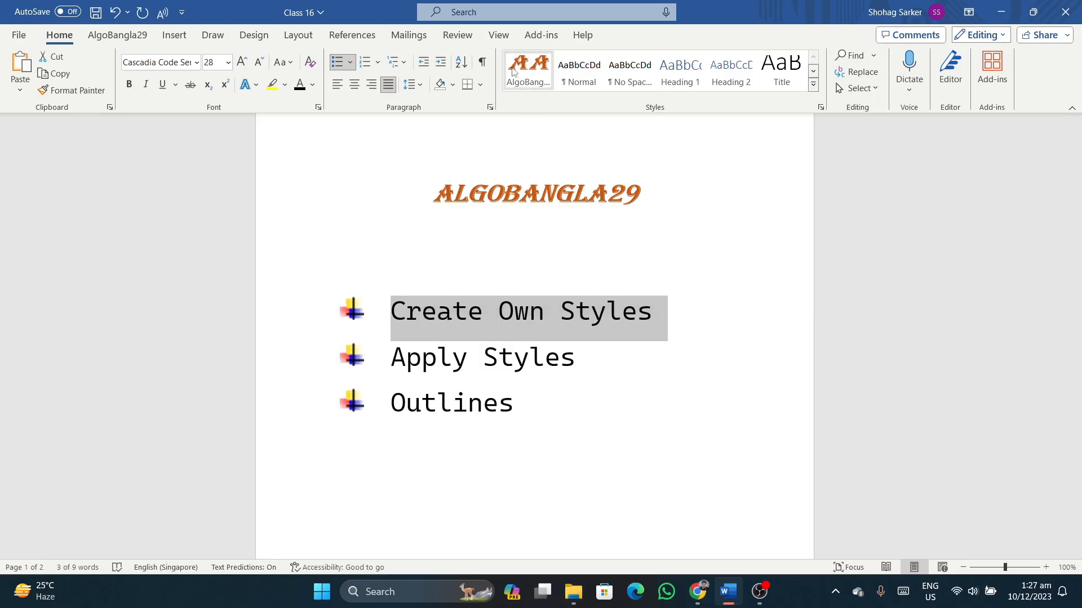
pyautogui.click(532, 79)
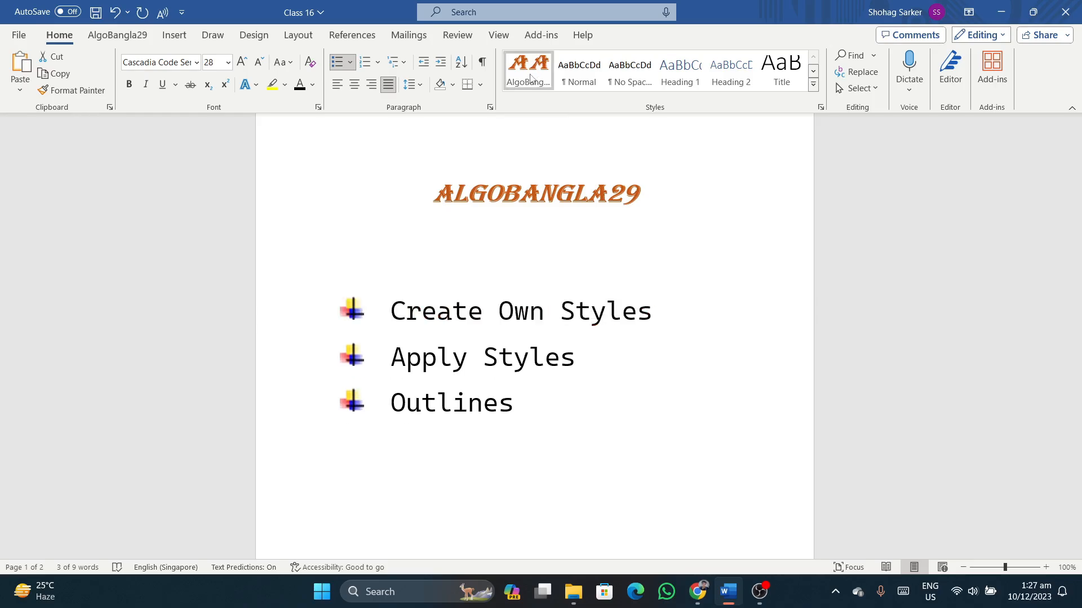
pyautogui.click(534, 256)
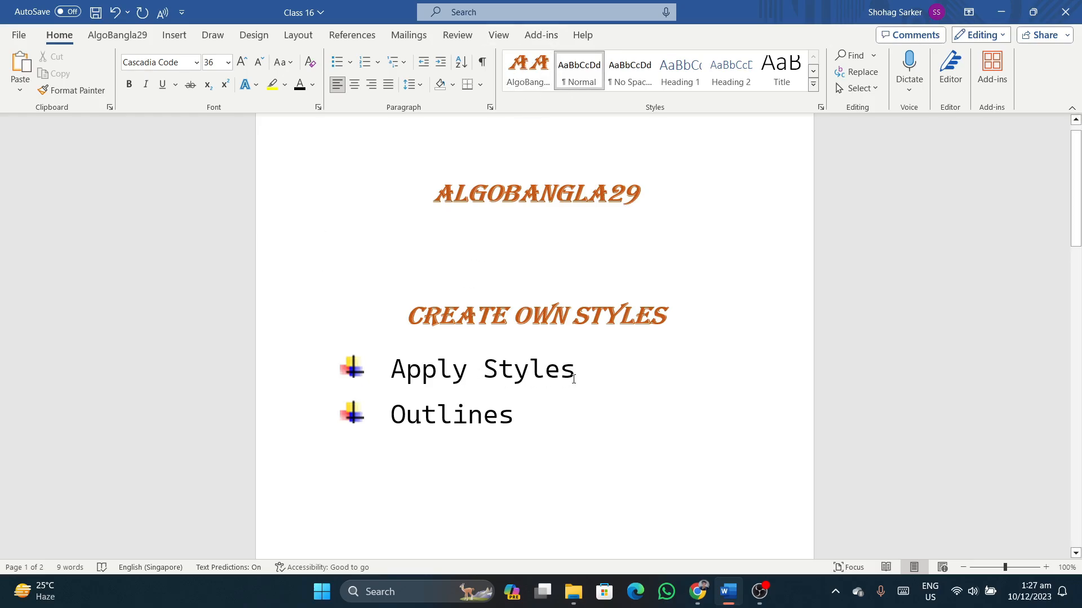
# Step: Enter "A" on the blank second page and format it as a 1., 2., 3. numbered list item
pyautogui.scroll(-3, 570, 379)
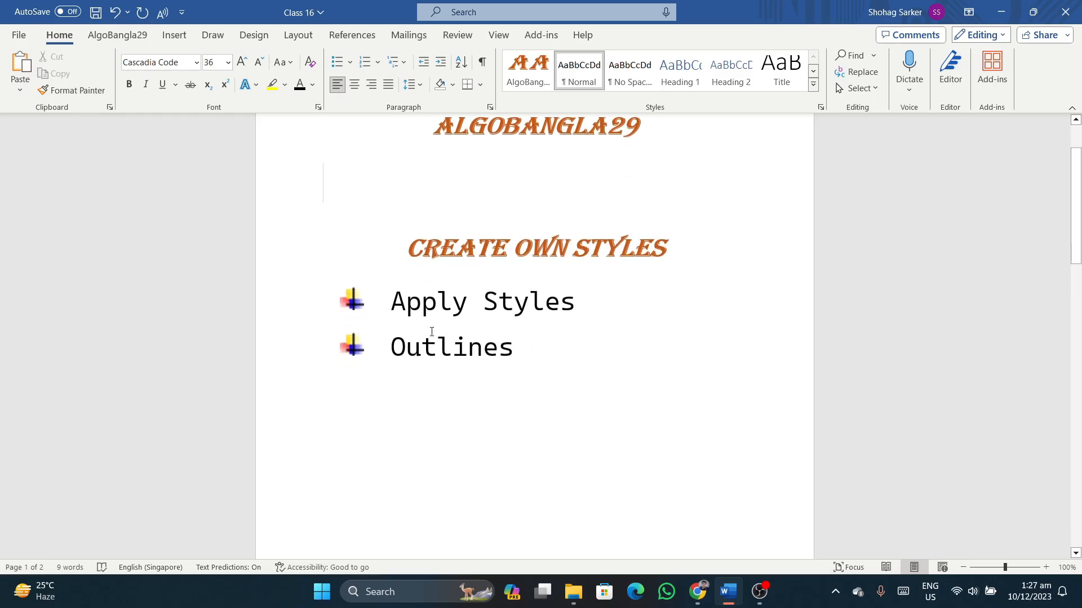
pyautogui.click(407, 418)
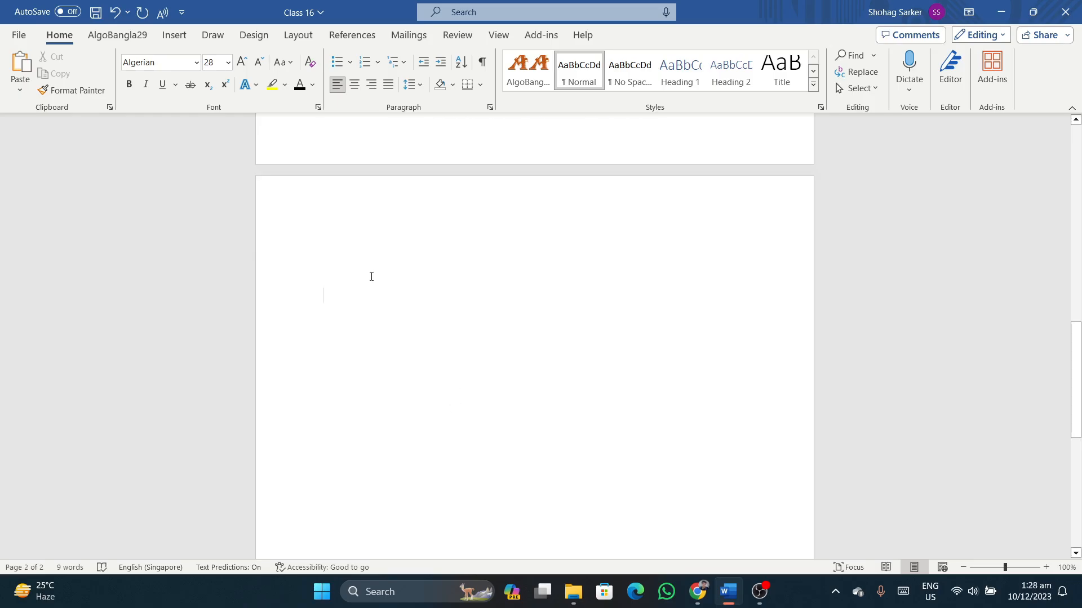
pyautogui.write('A')
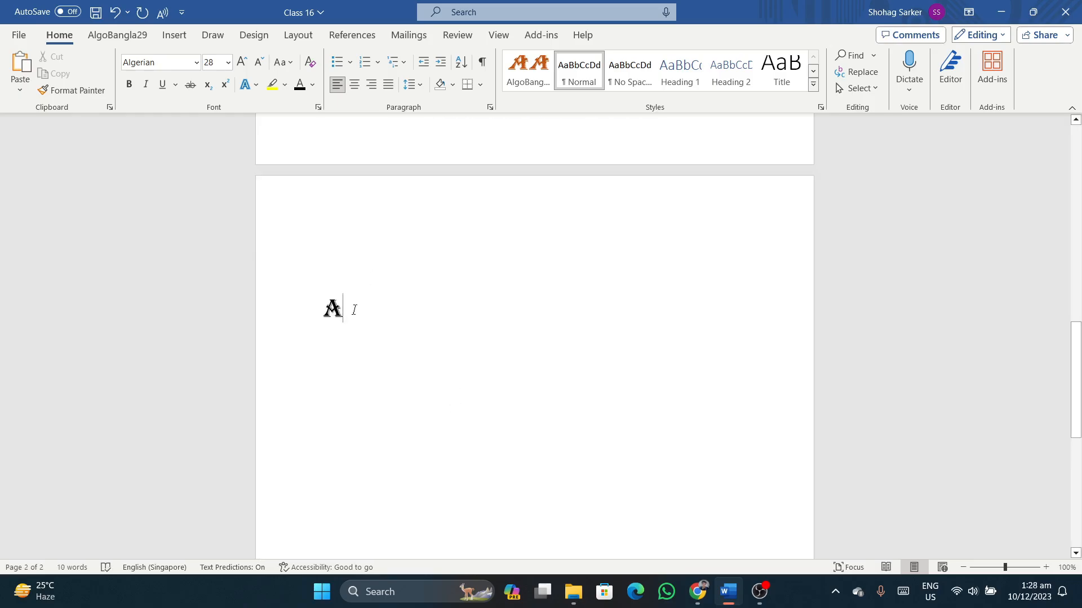
pyautogui.doubleClick(332, 308)
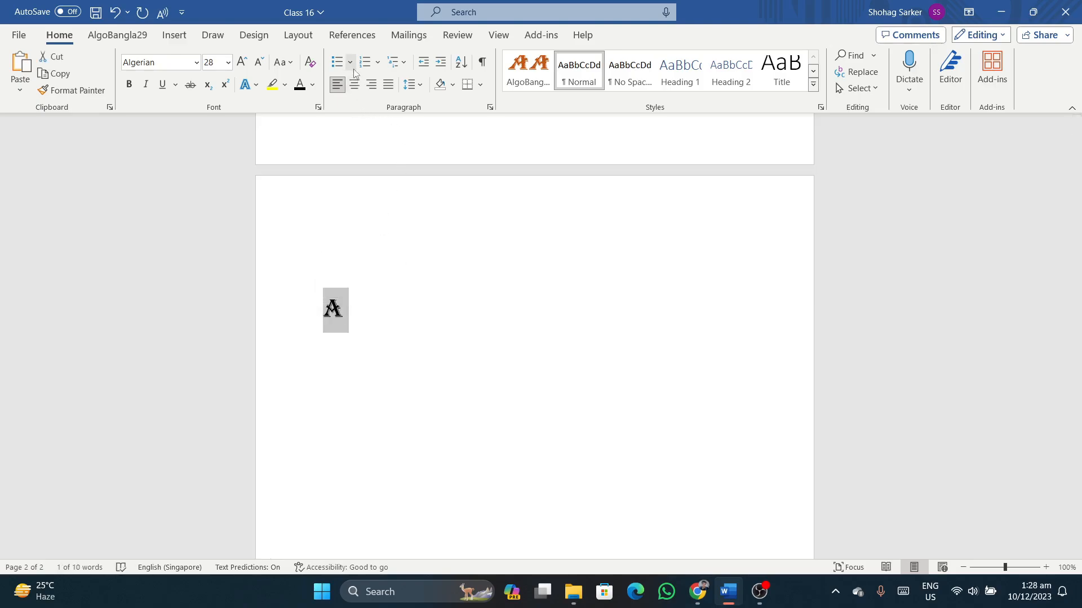
pyautogui.click(376, 63)
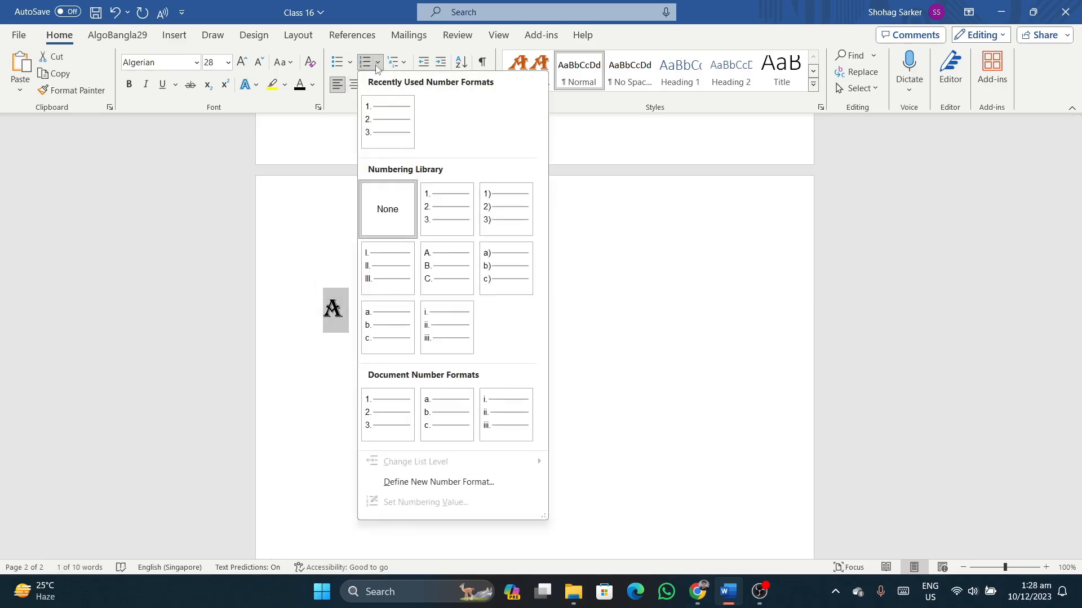
pyautogui.click(374, 118)
pyautogui.click(419, 303)
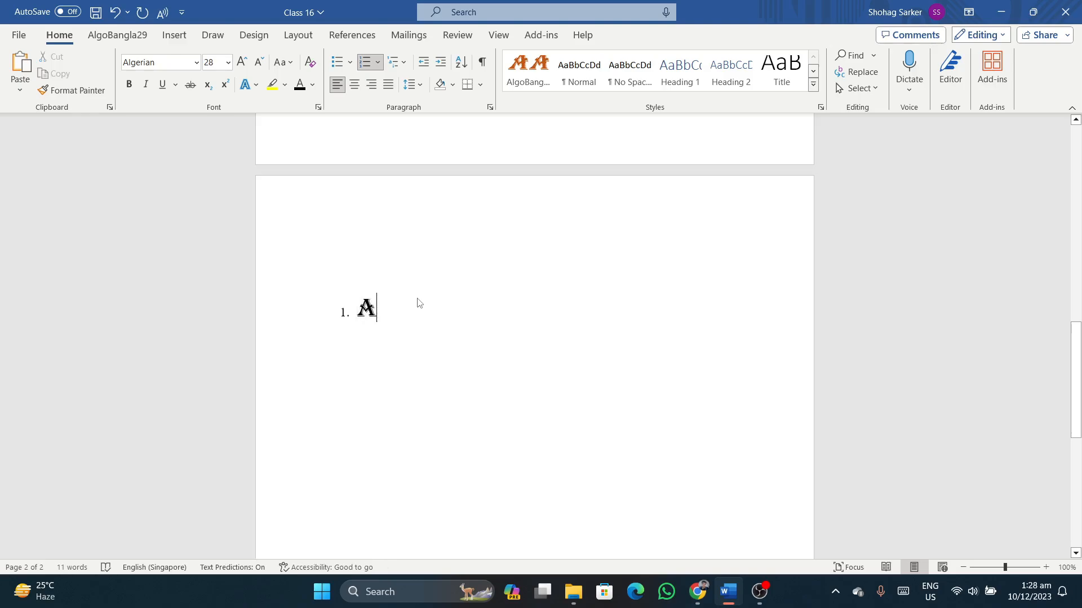
# Step: Add "B" as the second numbered item and "Z" as a sub-item one level below it
pyautogui.press('Return')
pyautogui.write('B')
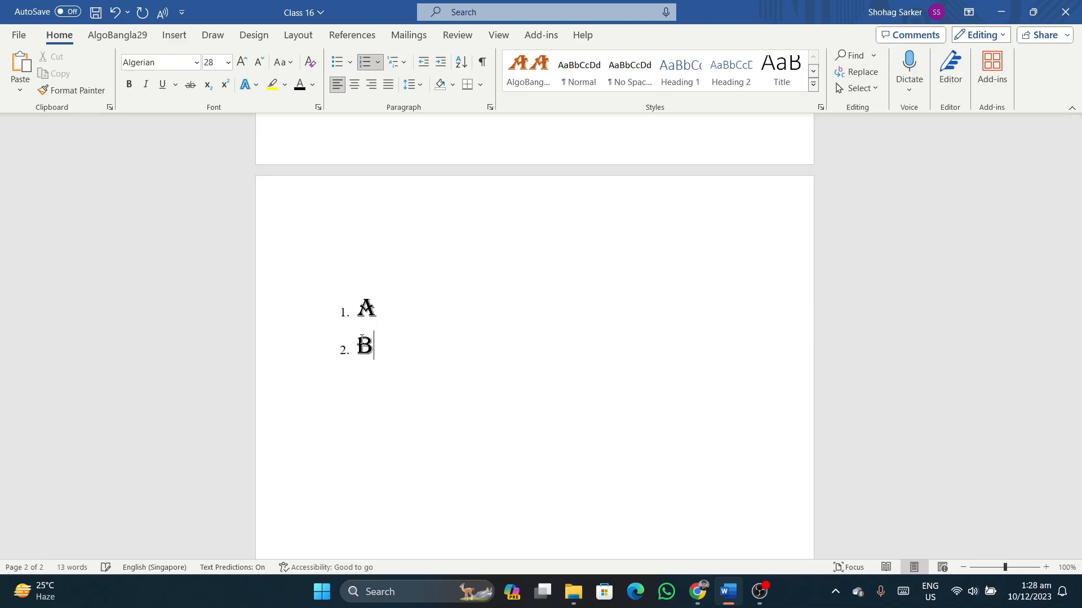
pyautogui.press('Return')
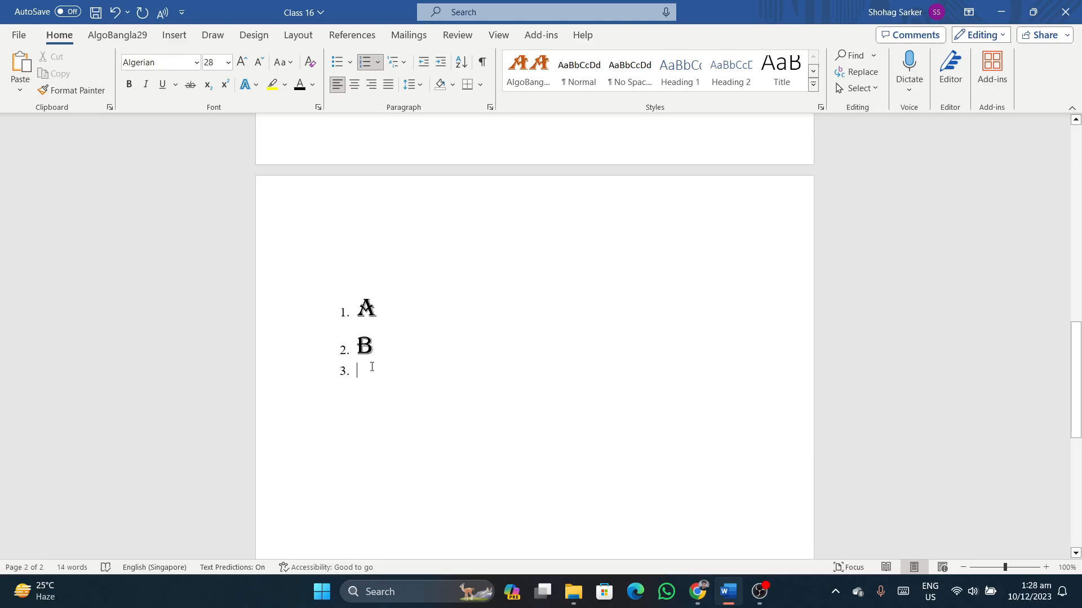
pyautogui.press('Tab')
pyautogui.write('Z')
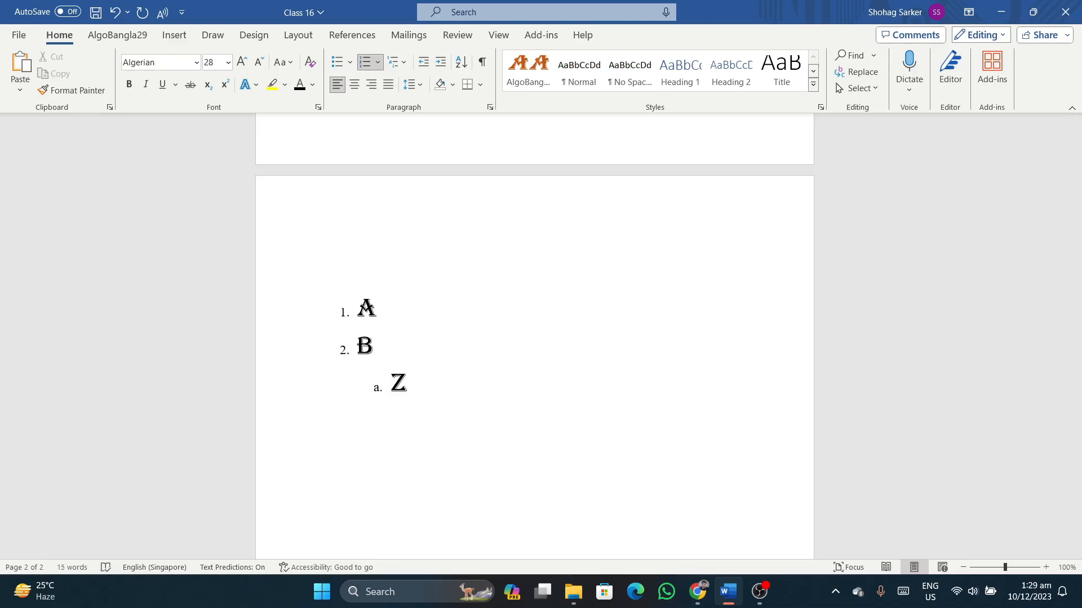
# Step: Add a second sub-item "B", a third-level item "H" beneath it, and an empty fourth-level item
pyautogui.press('Return')
pyautogui.write('B')
pyautogui.press('Return')
pyautogui.press('Tab')
pyautogui.write('H')
pyautogui.press('Return')
pyautogui.press('Tab')
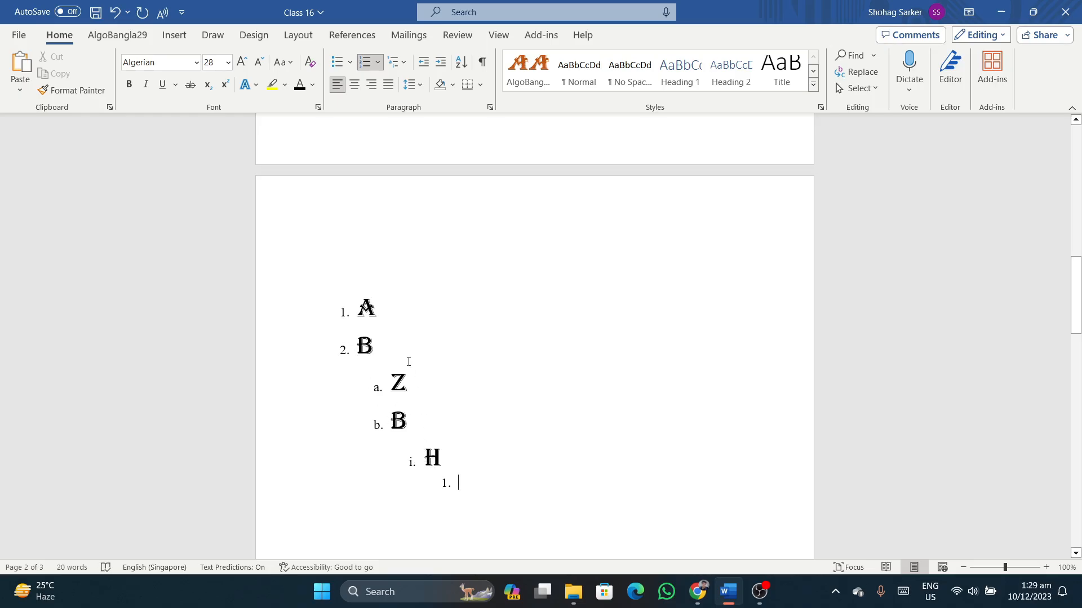
pyautogui.scroll(10, 344, 312)
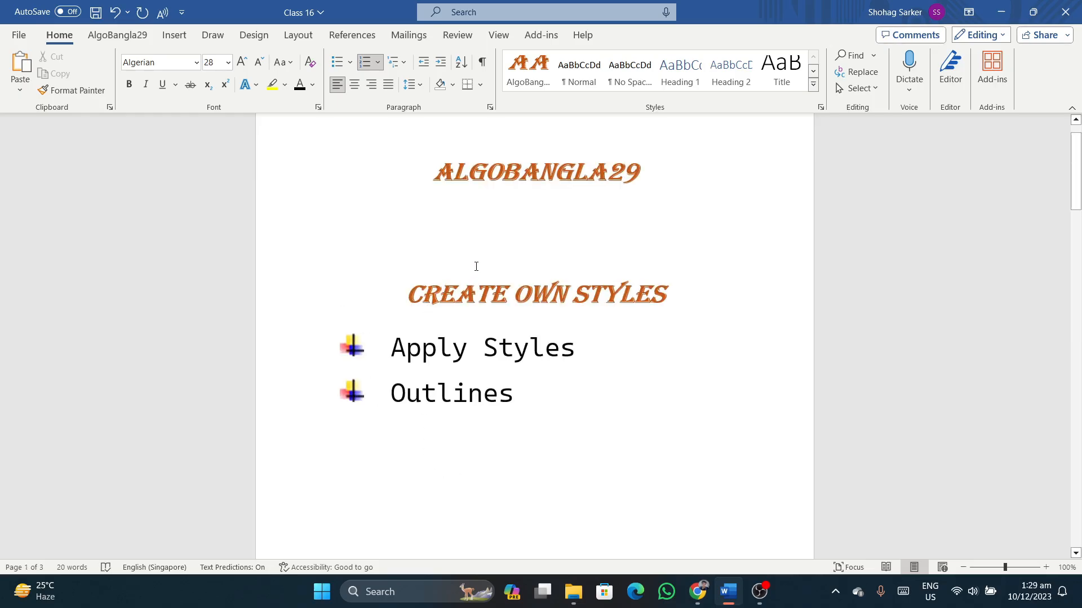